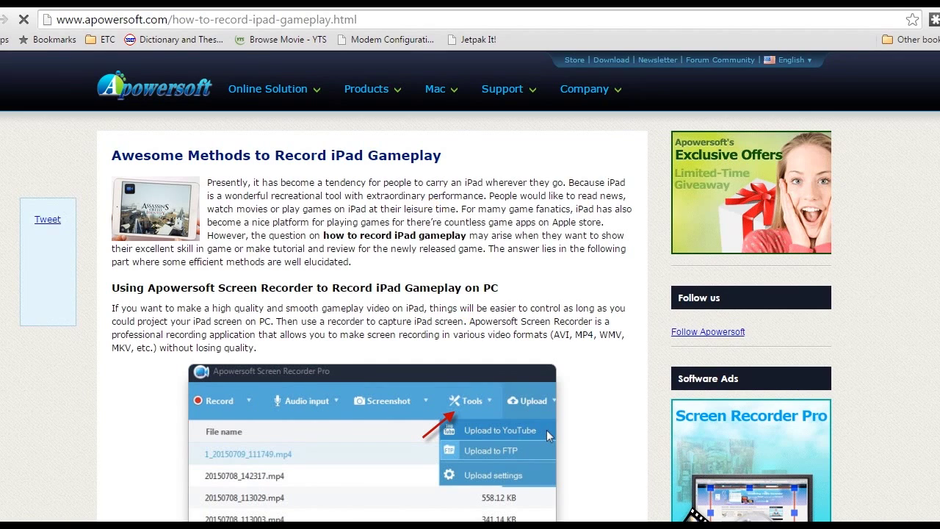
- Go to the Apowersoft Phone Manager page and launch the application to see the connected iPad mini
{"action": "scroll", "coordinate": [433, 208], "scroll_direction": "down", "scroll_amount": 8}
{"action": "left_click", "coordinate": [311, 166]}
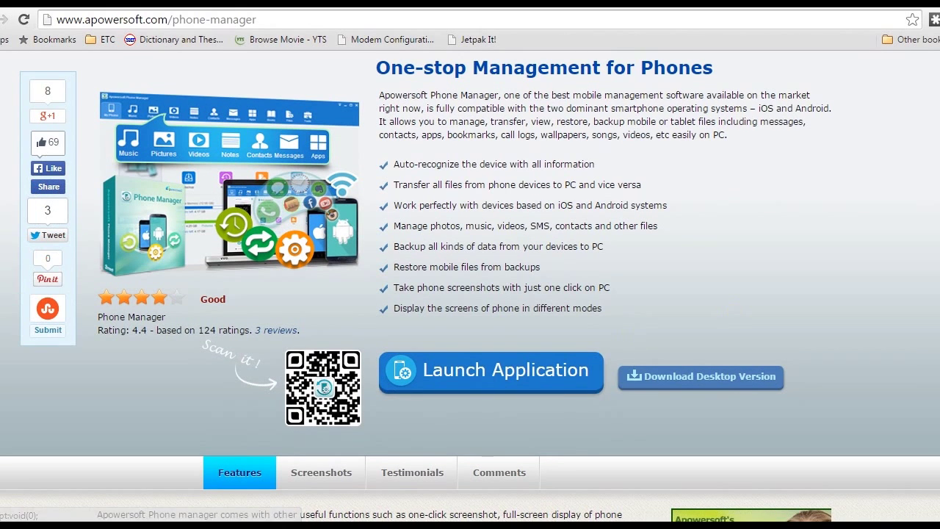
{"action": "scroll", "coordinate": [916, 213], "scroll_direction": "down", "scroll_amount": 1}
{"action": "left_click", "coordinate": [457, 300]}
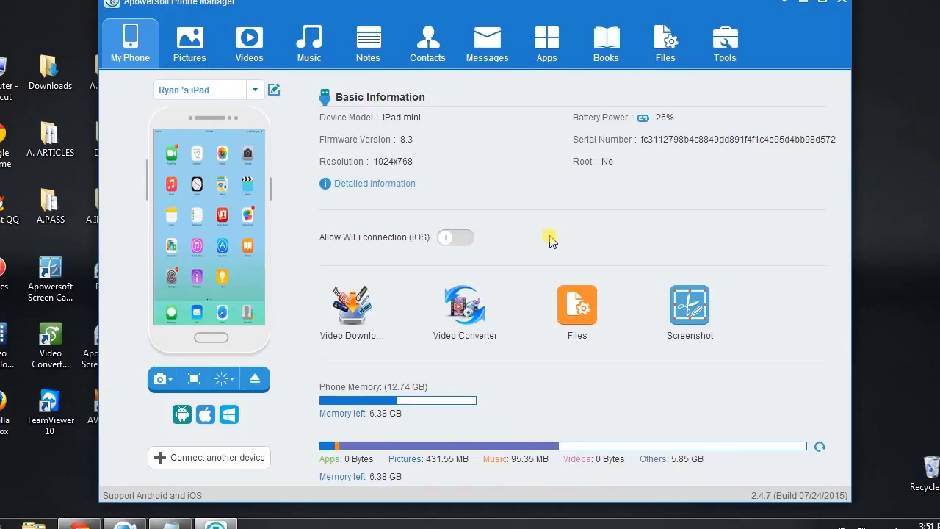
- Show the mirrored iPad screen full screen, then return to the article's projection steps
{"action": "left_click", "coordinate": [194, 382]}
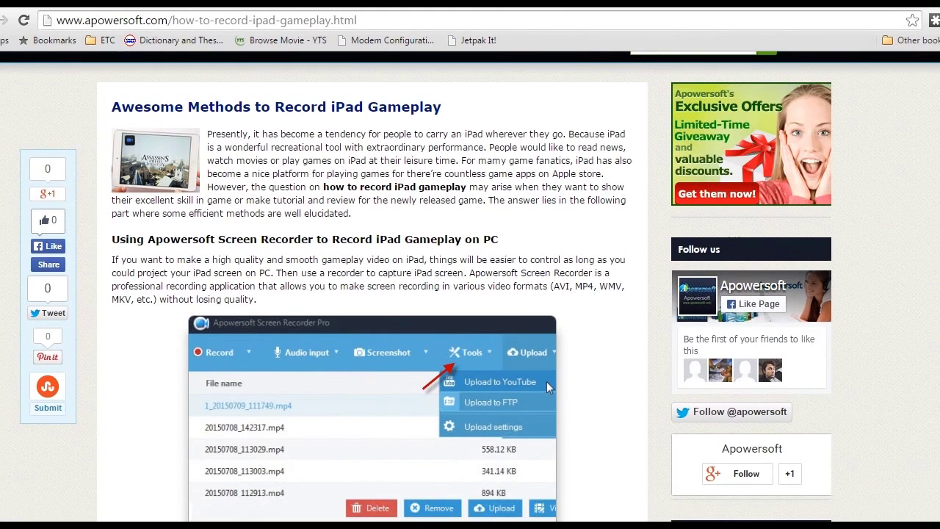
{"action": "scroll", "coordinate": [546, 381], "scroll_direction": "down", "scroll_amount": 3}
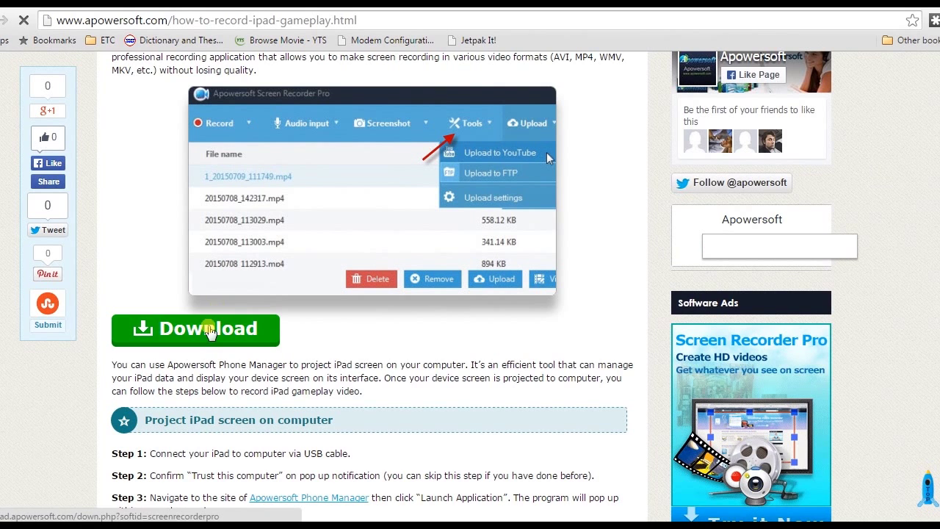
- Download the Screen Recorder Pro installer from the article and save it
{"action": "left_click", "coordinate": [215, 336]}
{"action": "left_click", "coordinate": [466, 437]}
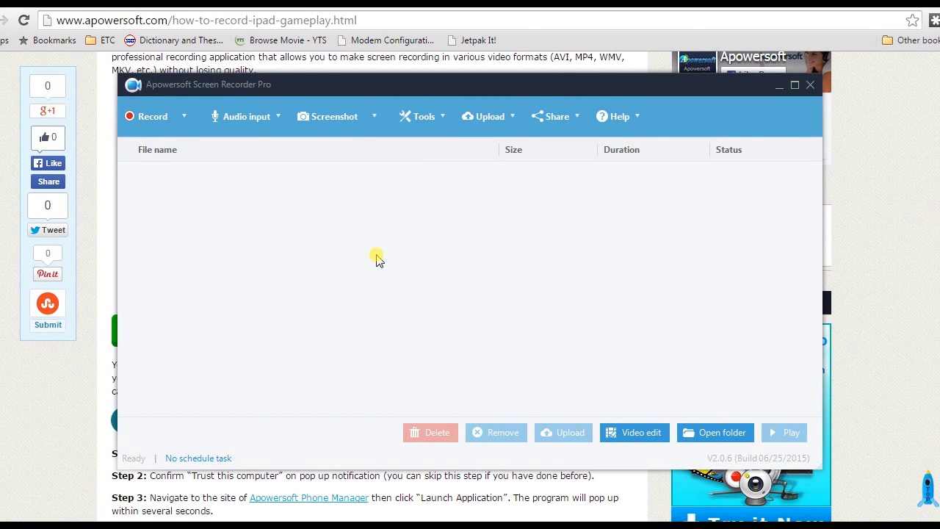
- In Options, enable keyboard shortcuts with Q kept for screenshots and the output folder unchanged
{"action": "left_click", "coordinate": [445, 119]}
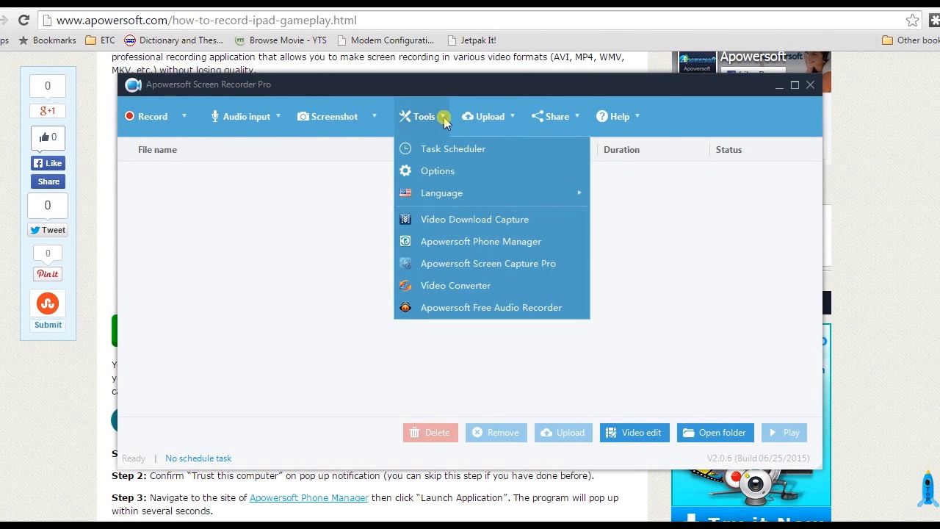
{"action": "left_click", "coordinate": [433, 171]}
{"action": "left_click", "coordinate": [312, 238]}
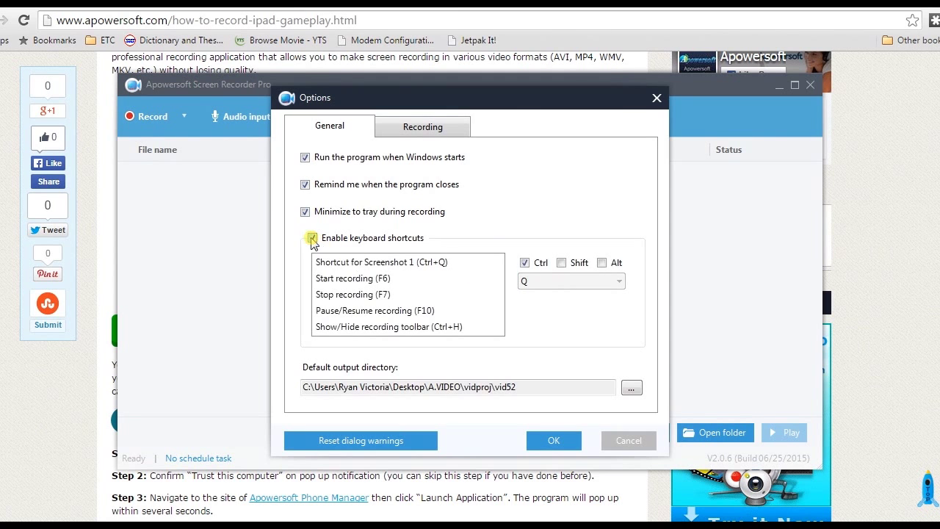
{"action": "left_click", "coordinate": [562, 281]}
{"action": "left_click", "coordinate": [615, 212]}
{"action": "left_click", "coordinate": [514, 349]}
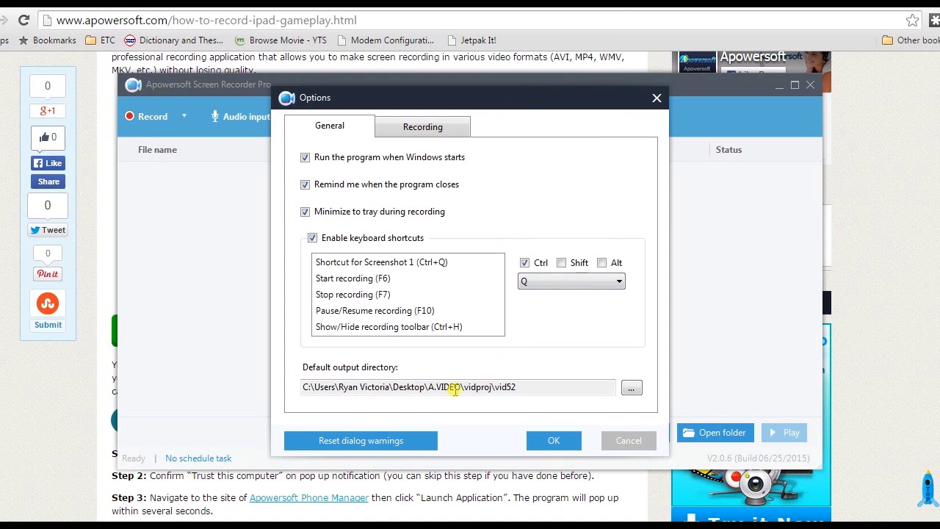
{"action": "left_click", "coordinate": [630, 387]}
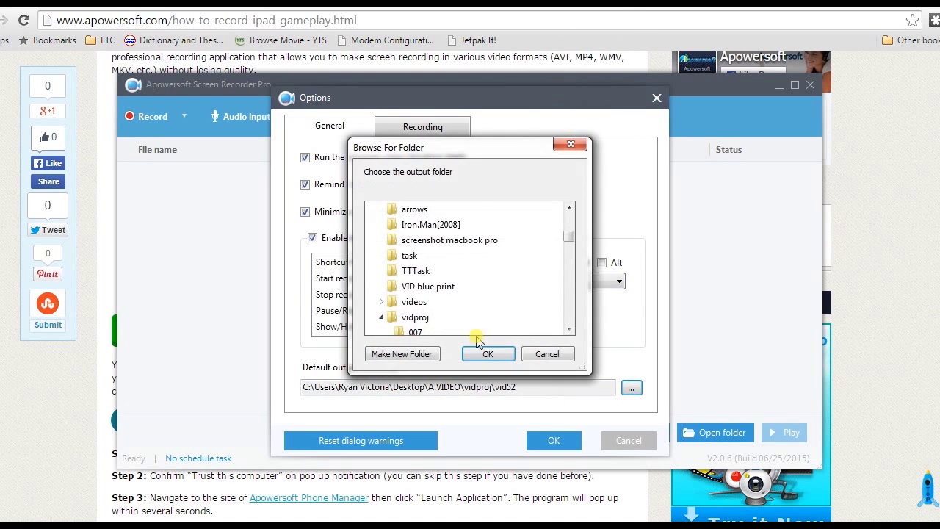
{"action": "left_click", "coordinate": [571, 146]}
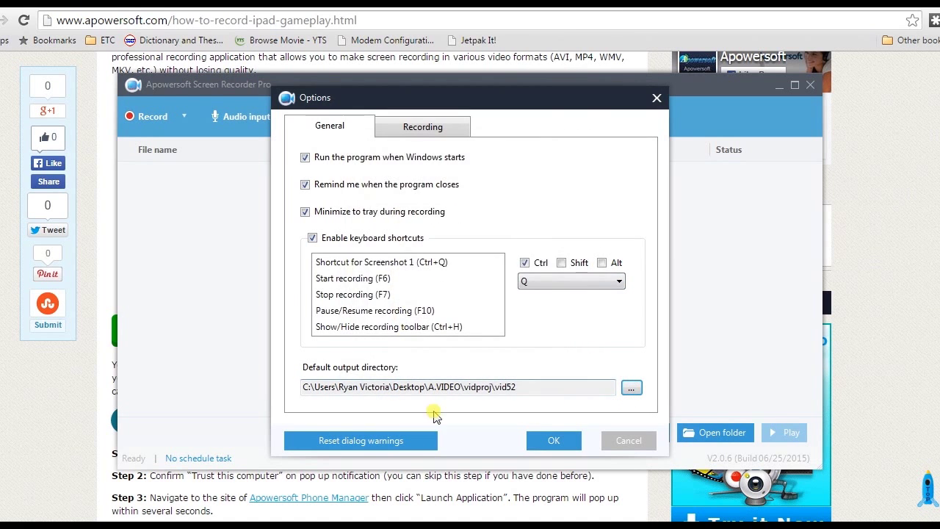
- Keep MP4 as the video format in the Recording settings
{"action": "left_click", "coordinate": [424, 126]}
{"action": "left_click", "coordinate": [374, 289]}
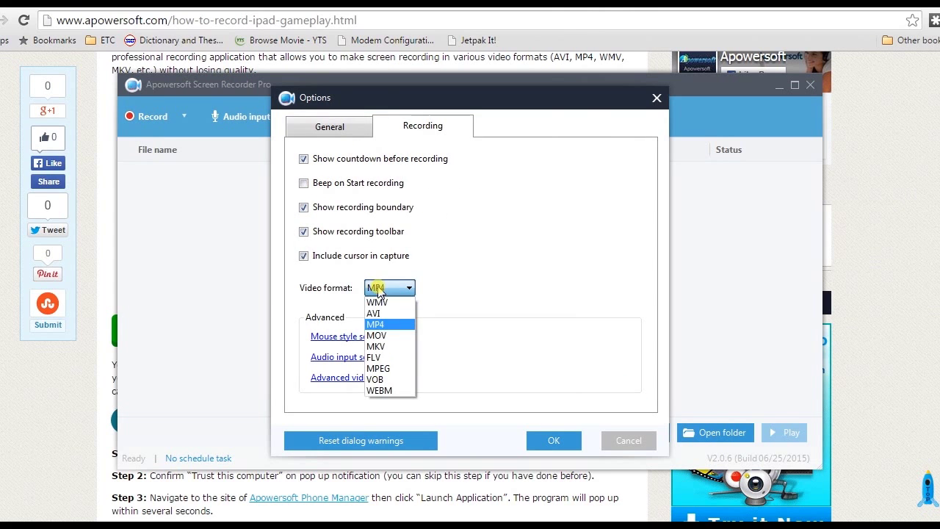
{"action": "left_click", "coordinate": [461, 289]}
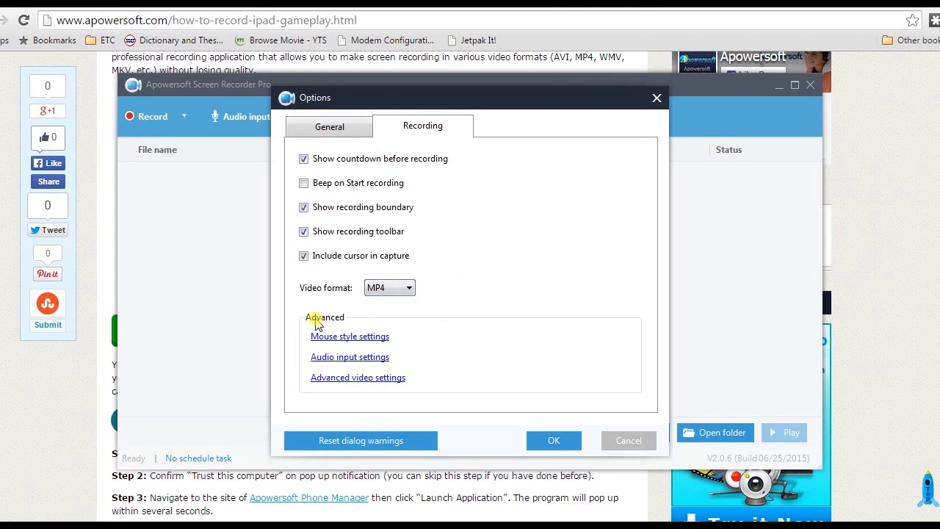
- Close Options and record a 940 × 542 region around the mirrored Plants vs. Zombies 2 game
{"action": "left_click", "coordinate": [547, 441]}
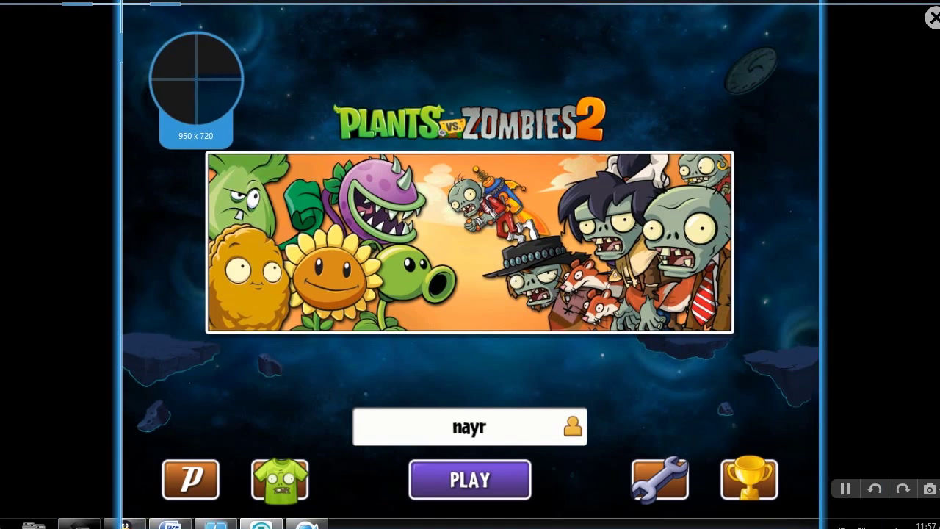
{"action": "left_click_drag", "start_coordinate": [122, 4], "coordinate": [808, 402]}
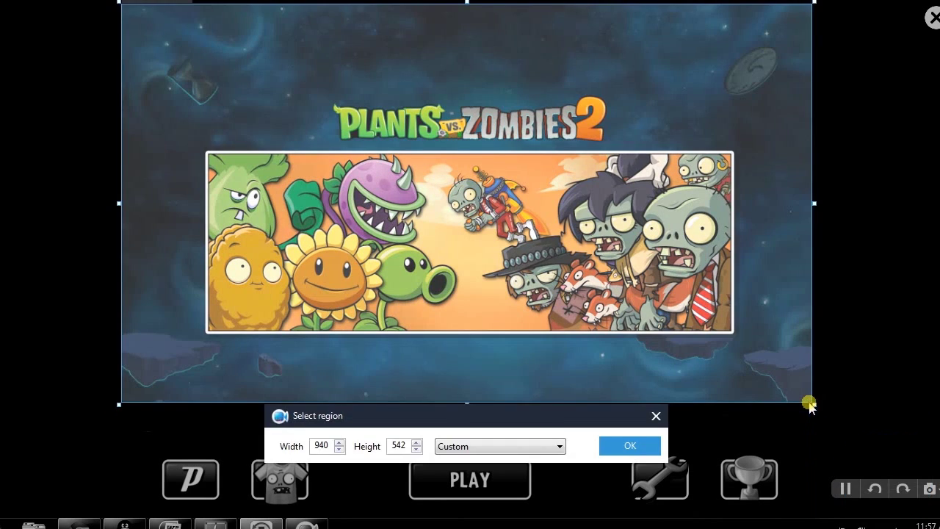
{"action": "left_click", "coordinate": [652, 446]}
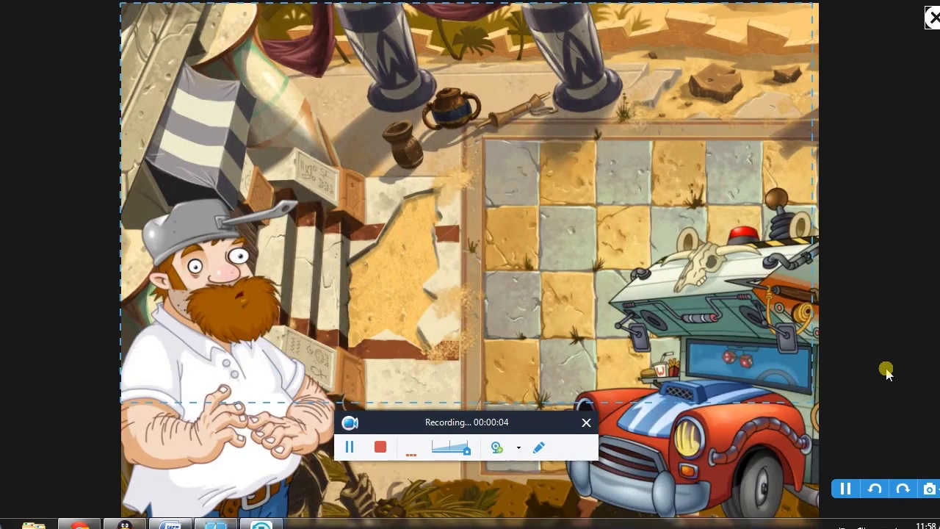
- Skip the game's intro dialogs and draw a red arrow pointing at the sunflower
{"action": "left_click", "coordinate": [886, 374]}
{"action": "left_click", "coordinate": [638, 499]}
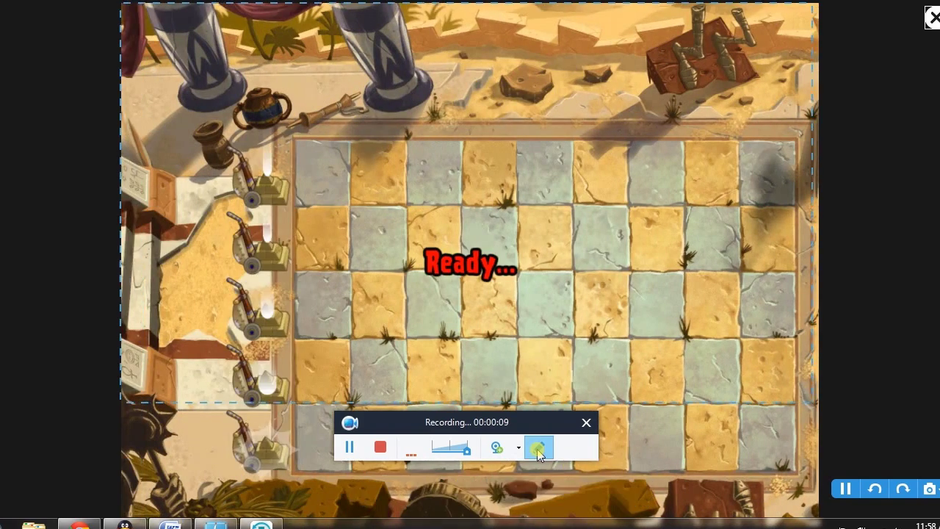
{"action": "left_click", "coordinate": [538, 447]}
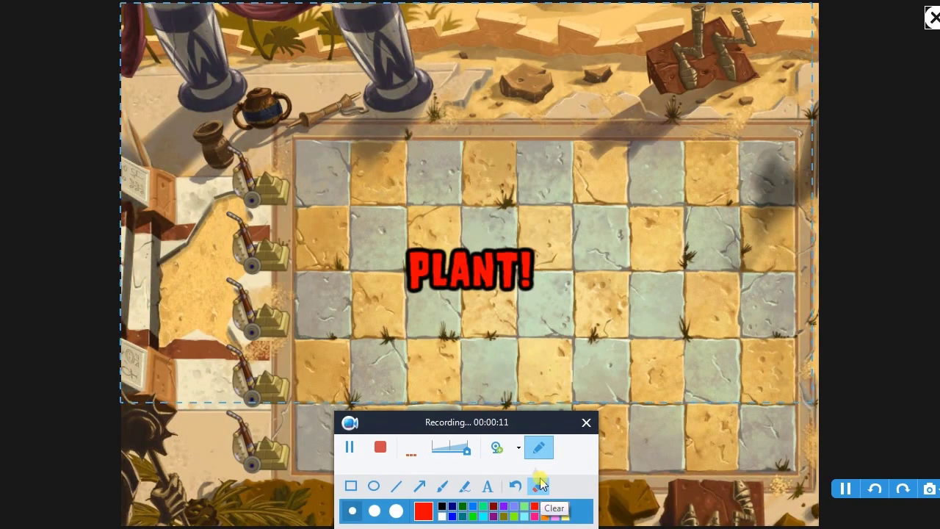
{"action": "left_click", "coordinate": [419, 486]}
{"action": "left_click_drag", "start_coordinate": [485, 310], "coordinate": [357, 199]}
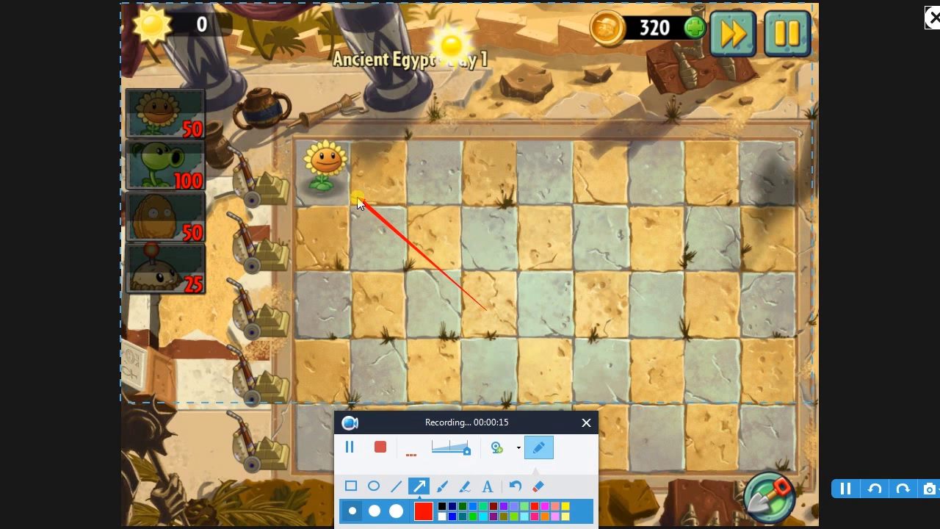
- Add a 'plant sun' text label, then undo both the label and the arrow
{"action": "left_click", "coordinate": [486, 485]}
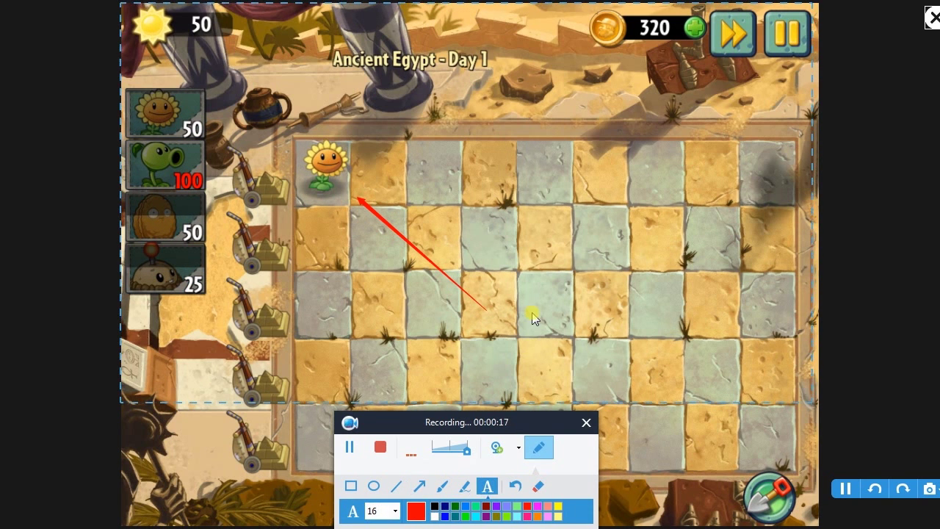
{"action": "left_click", "coordinate": [533, 317]}
{"action": "type", "text": "plant s"}
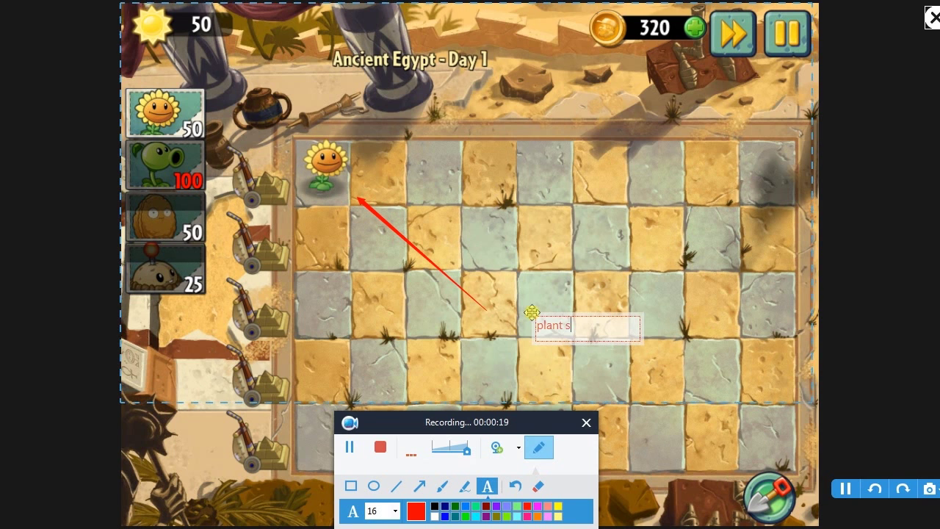
{"action": "type", "text": "un"}
{"action": "left_click", "coordinate": [580, 266]}
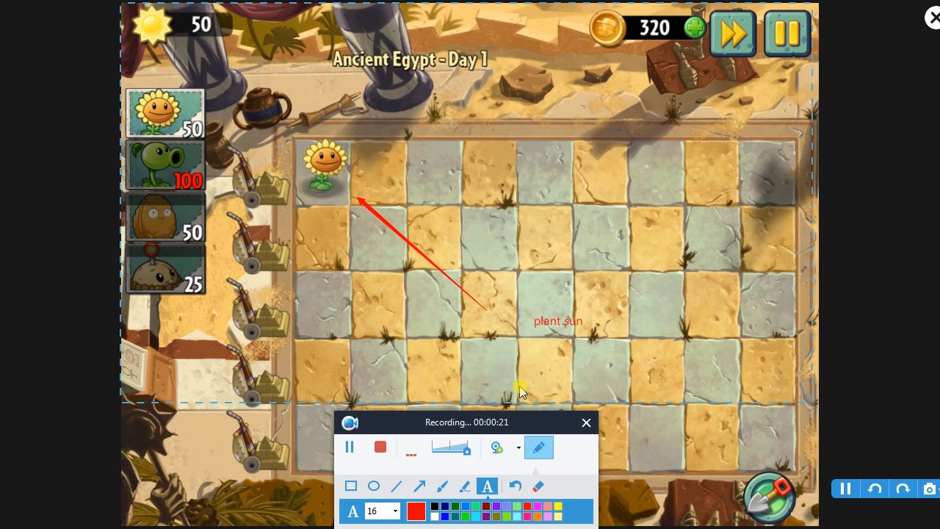
{"action": "left_click", "coordinate": [516, 486]}
{"action": "left_click", "coordinate": [516, 486]}
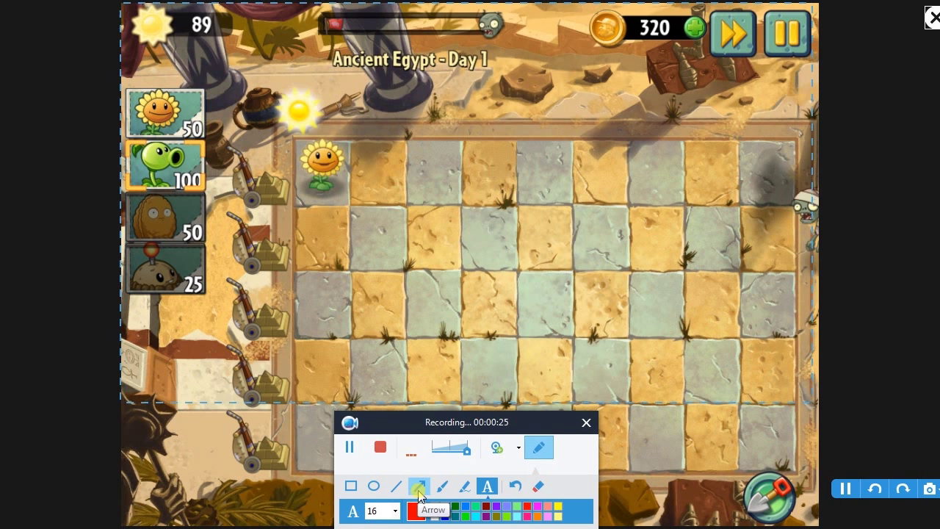
- Draw a red arrow toward the mummy zombie labelled 'attack', then undo both annotations
{"action": "left_click", "coordinate": [419, 492]}
{"action": "left_click_drag", "start_coordinate": [490, 301], "coordinate": [682, 225]}
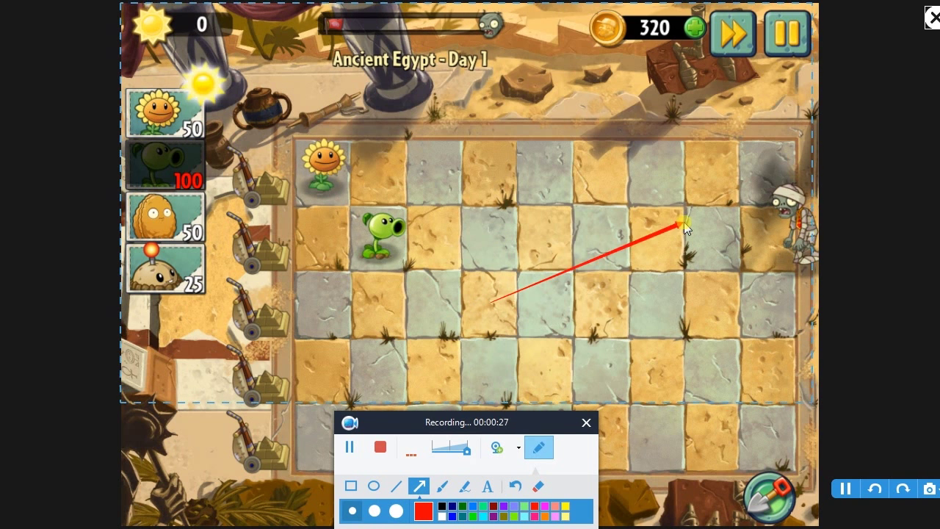
{"action": "left_click", "coordinate": [487, 486]}
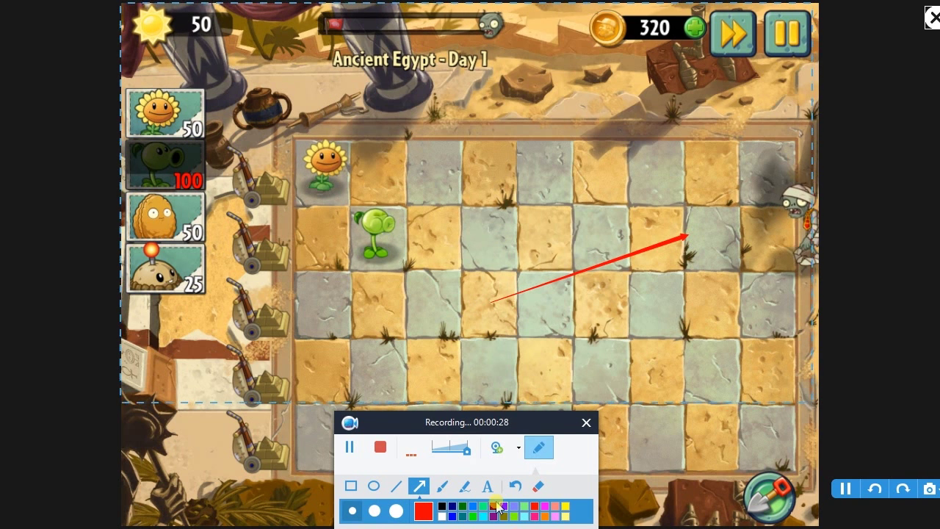
{"action": "left_click", "coordinate": [429, 337]}
{"action": "type", "text": "attack"}
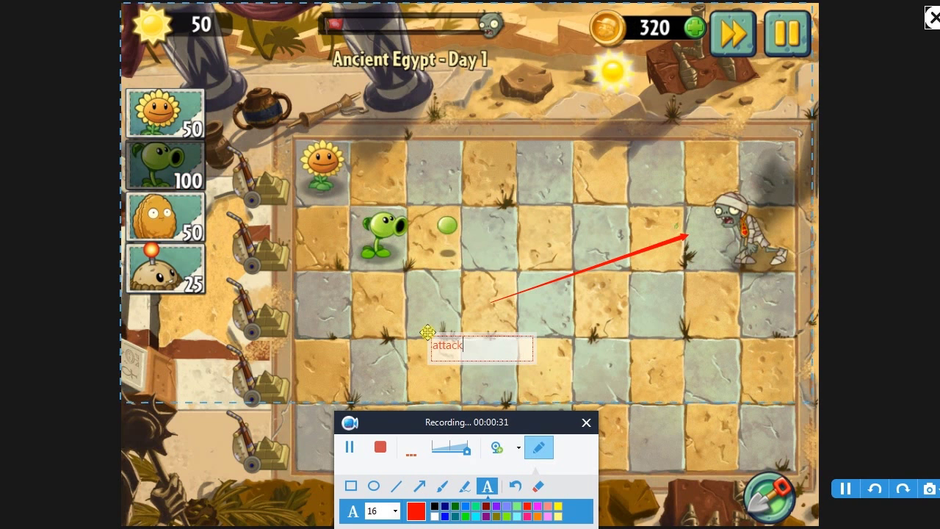
{"action": "left_click", "coordinate": [597, 337]}
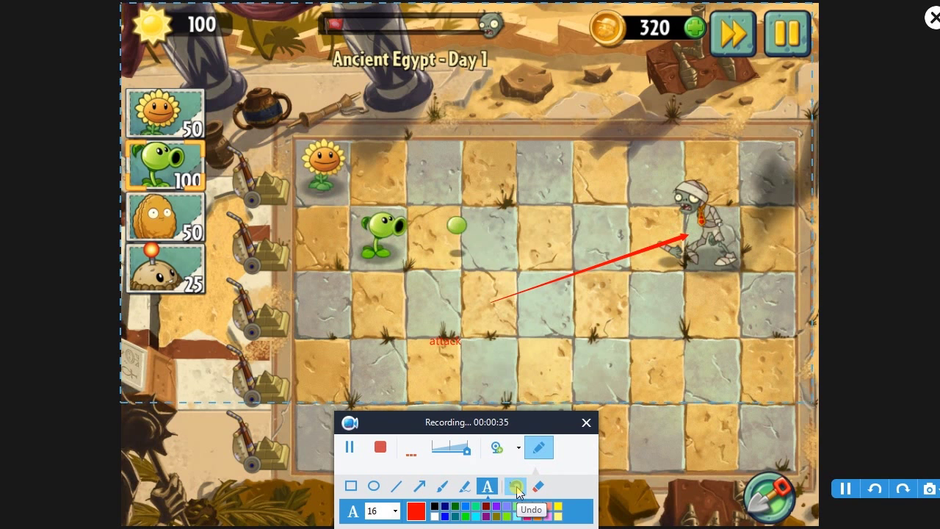
{"action": "left_click", "coordinate": [516, 487]}
{"action": "left_click", "coordinate": [517, 487]}
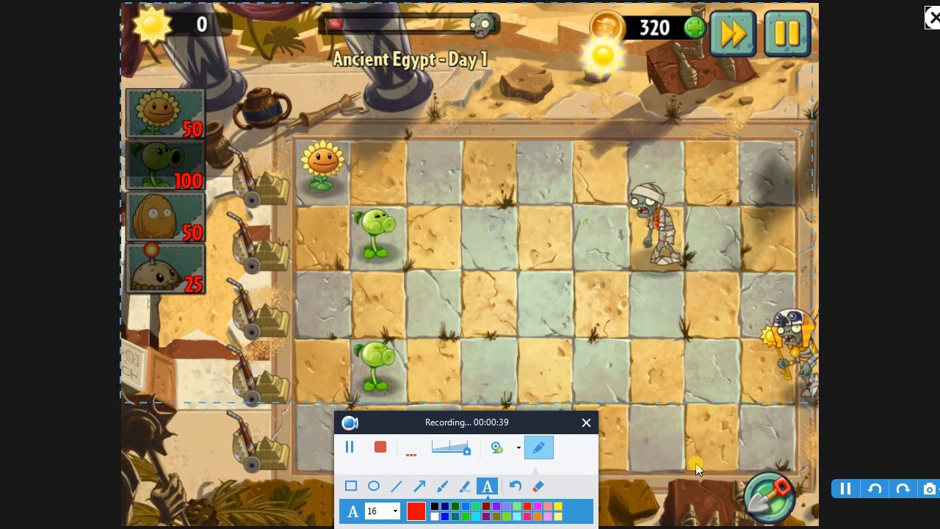
{"action": "left_click", "coordinate": [378, 449]}
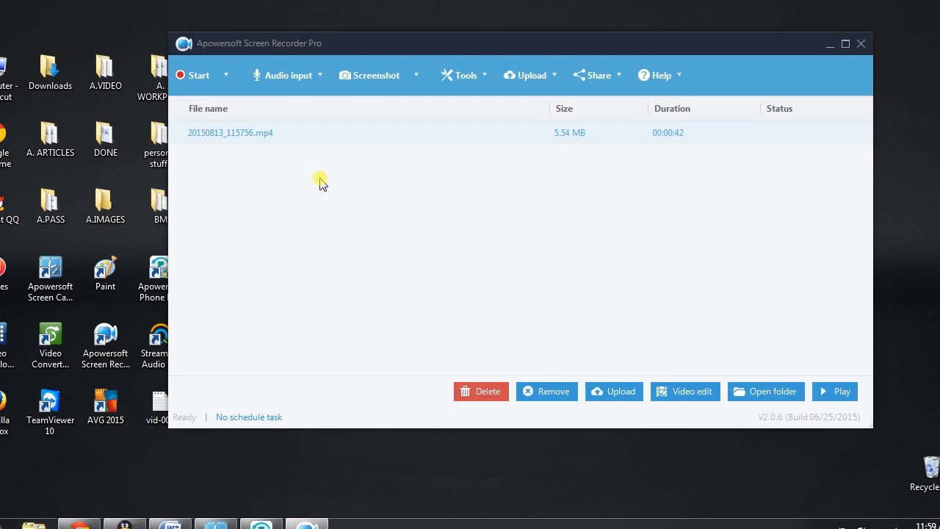
{"action": "right_click", "coordinate": [269, 138]}
{"action": "left_click", "coordinate": [310, 142]}
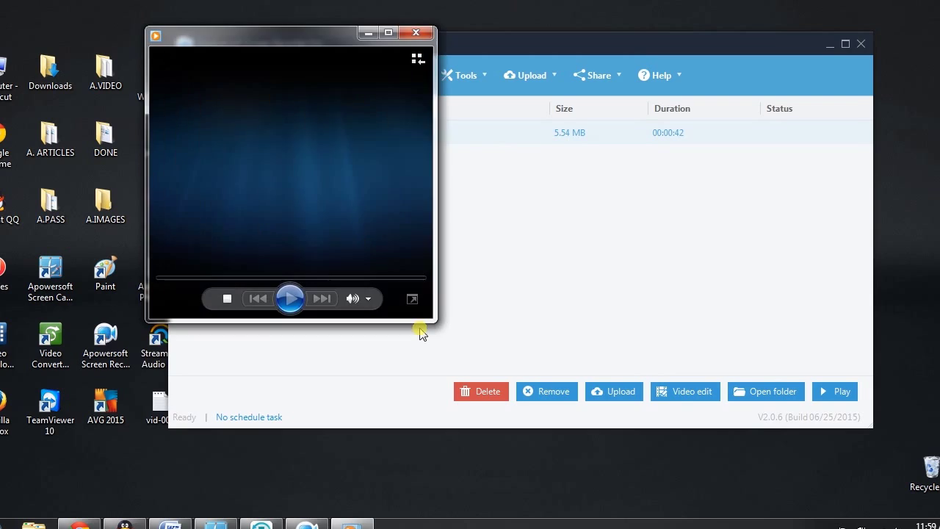
{"action": "left_click_drag", "start_coordinate": [215, 411], "coordinate": [408, 409]}
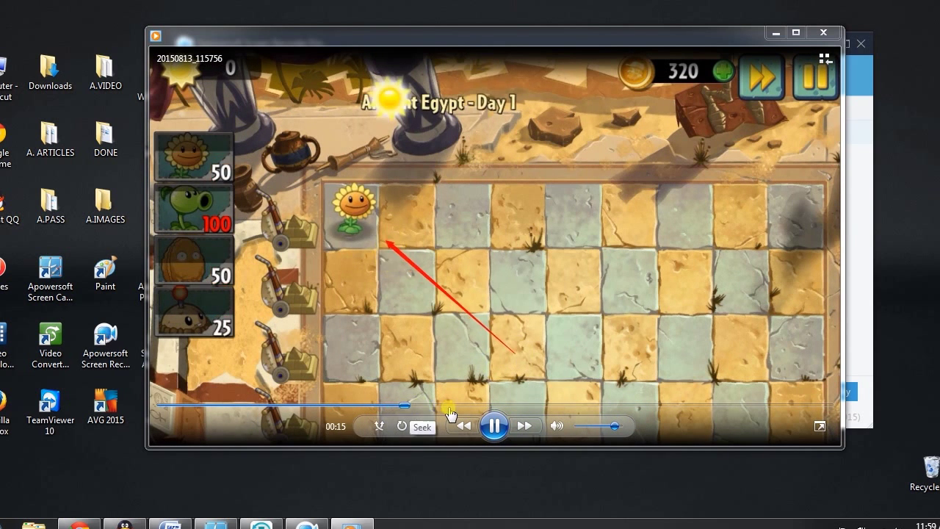
{"action": "left_click", "coordinate": [572, 405]}
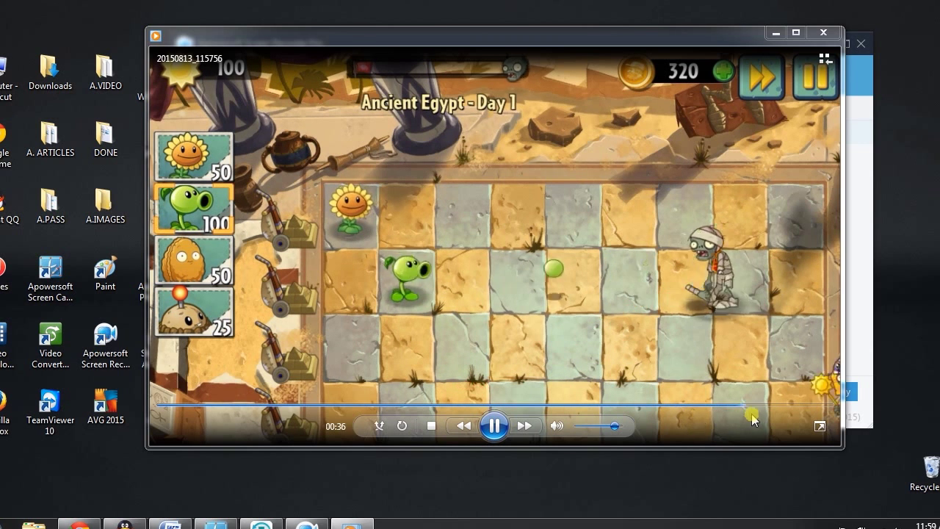
{"action": "left_click", "coordinate": [823, 32]}
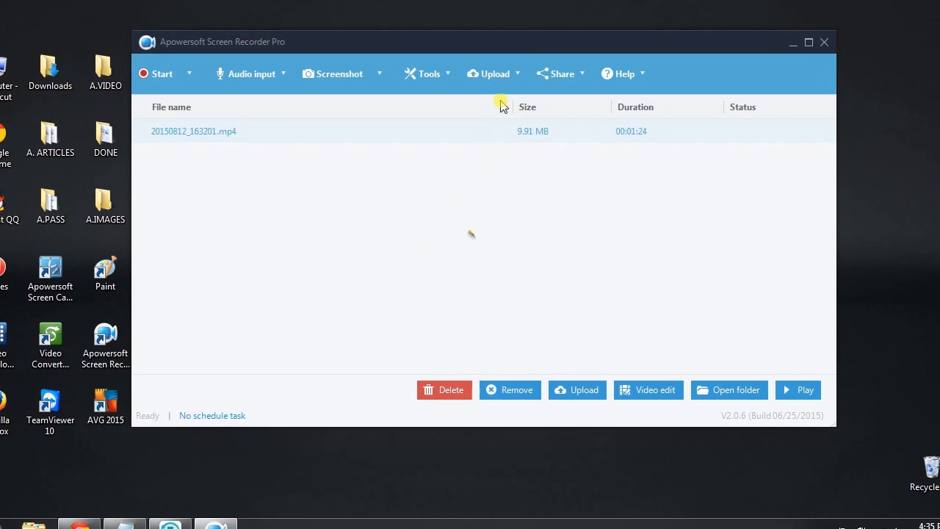
{"action": "left_click", "coordinate": [510, 76]}
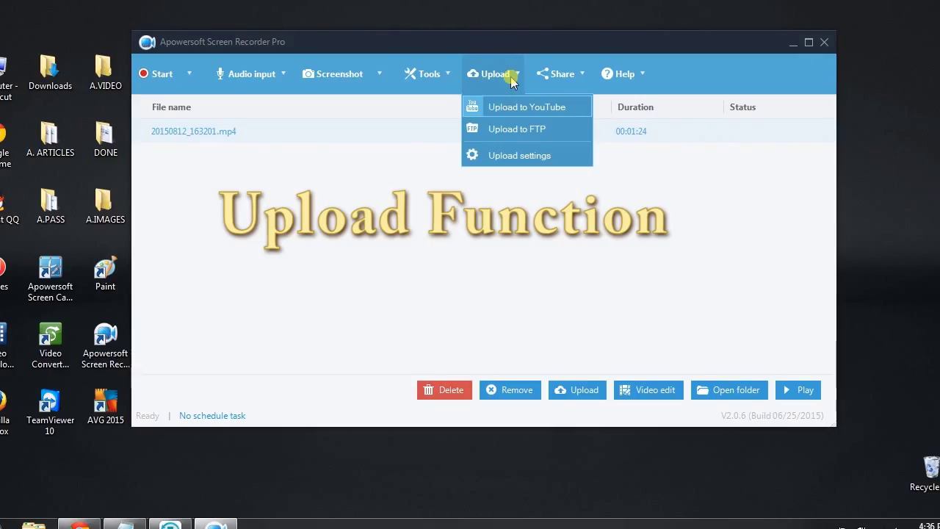
{"action": "left_click", "coordinate": [505, 107]}
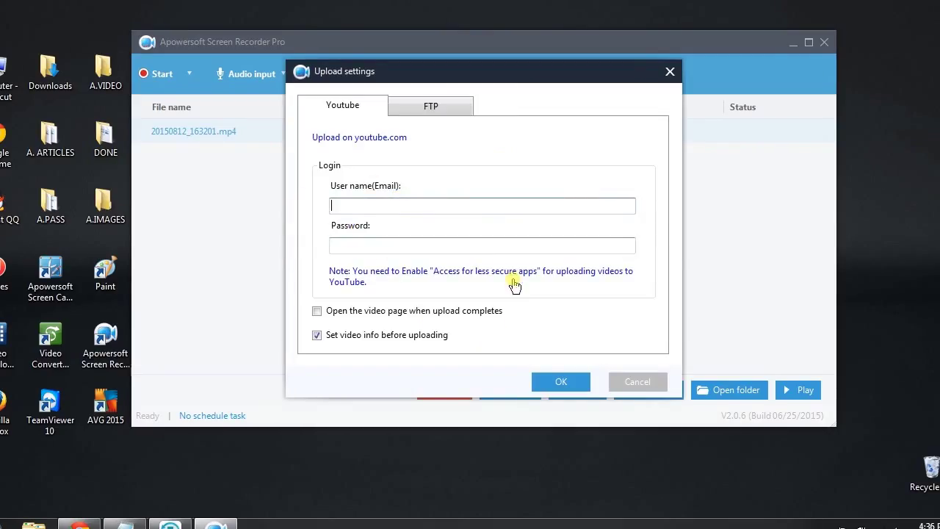
{"action": "left_click", "coordinate": [444, 110]}
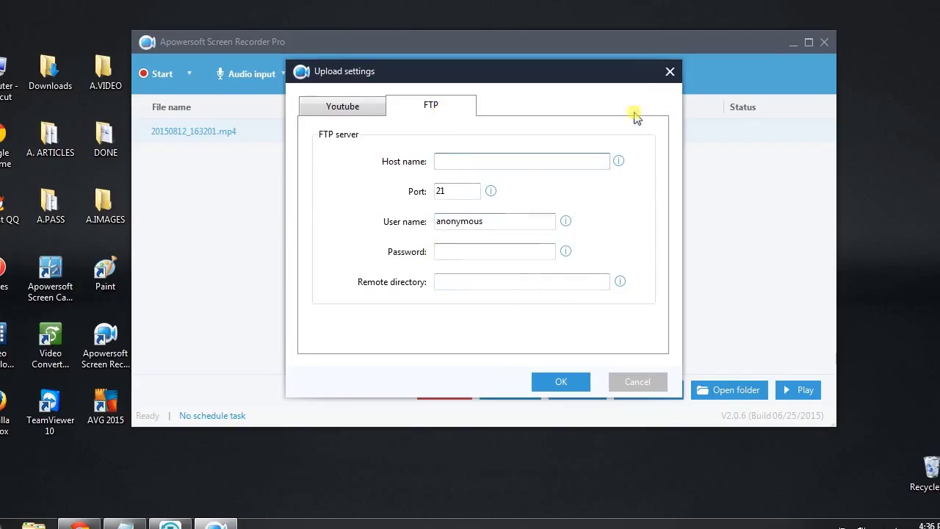
{"action": "left_click", "coordinate": [669, 74]}
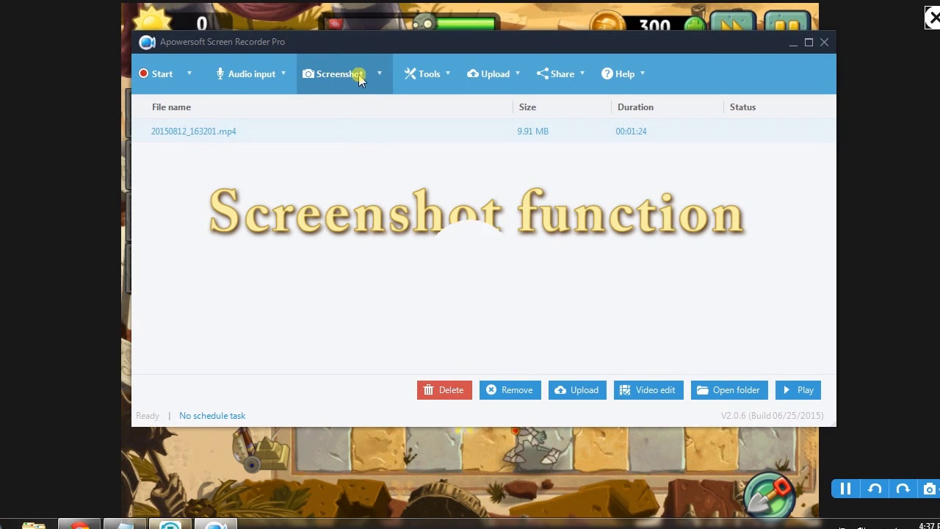
- Take a screenshot of the game board area
{"action": "left_click", "coordinate": [373, 77]}
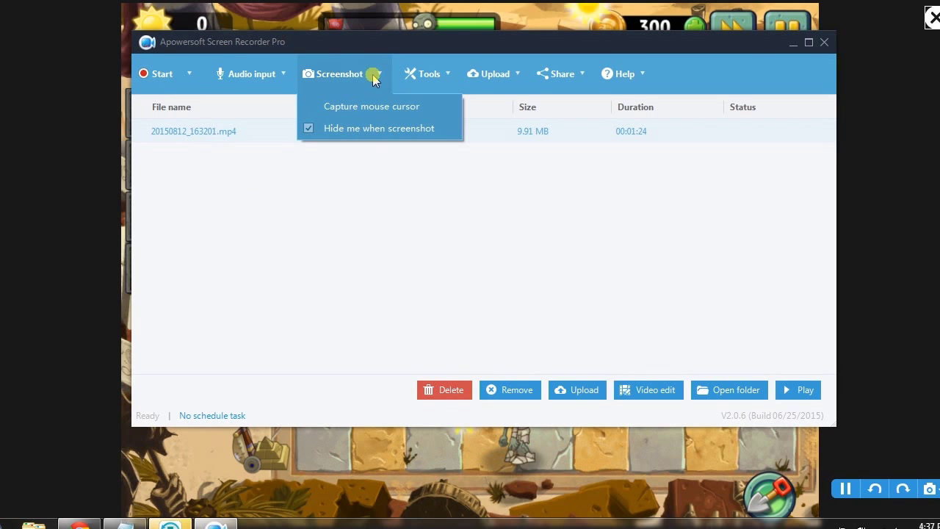
{"action": "left_click", "coordinate": [326, 75]}
{"action": "mouse_move", "coordinate": [156, 105]}
{"action": "left_mouse_down"}
{"action": "mouse_move", "coordinate": [786, 360]}
{"action": "mouse_move", "coordinate": [786, 419]}
{"action": "mouse_move", "coordinate": [700, 387]}
{"action": "left_mouse_up"}
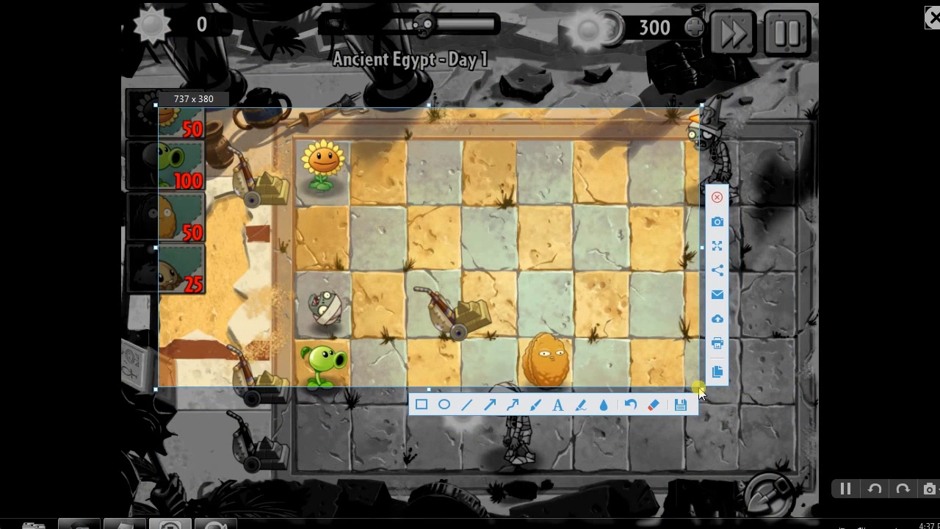
- Mark the screenshot with a red arrow to the mummy zombie and a boxed 'poor zombie' label
{"action": "left_click", "coordinate": [489, 404]}
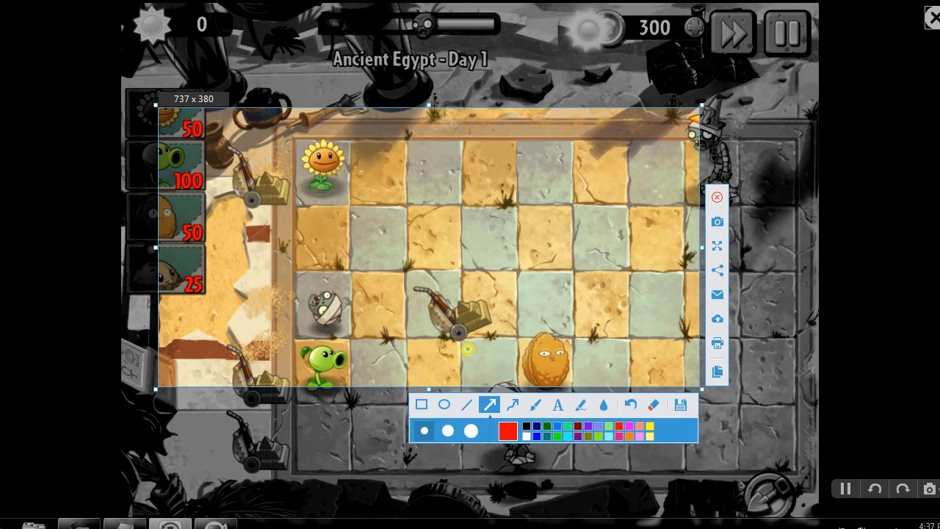
{"action": "left_click_drag", "start_coordinate": [382, 234], "coordinate": [334, 279]}
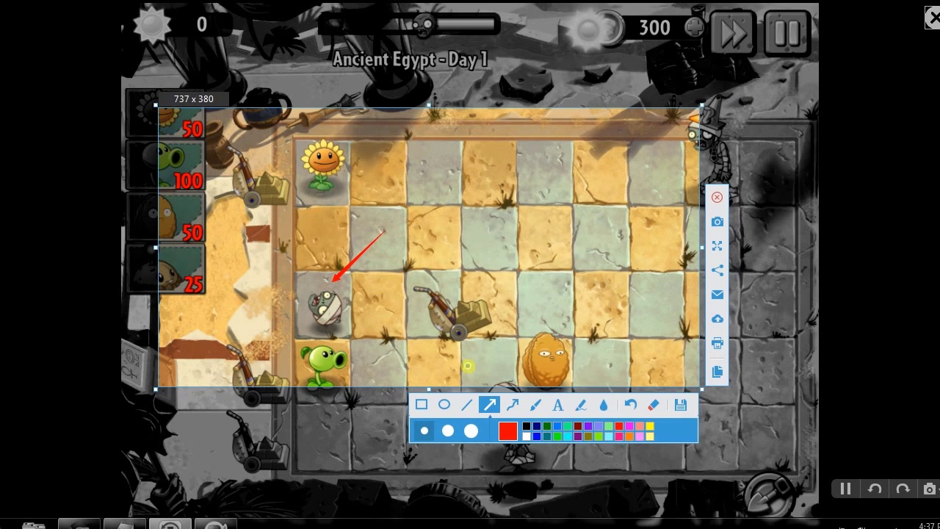
{"action": "left_click", "coordinate": [557, 405]}
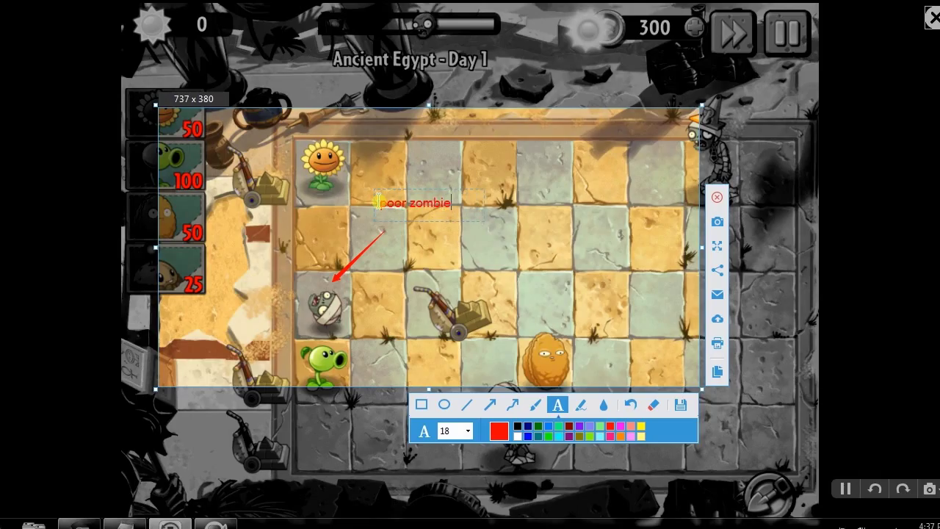
{"action": "left_click", "coordinate": [421, 403]}
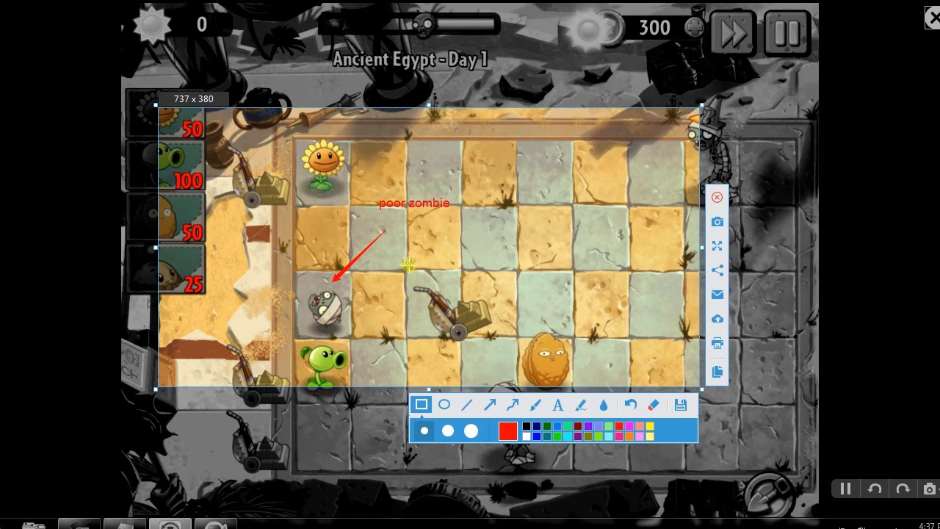
{"action": "left_click_drag", "start_coordinate": [360, 188], "coordinate": [462, 216]}
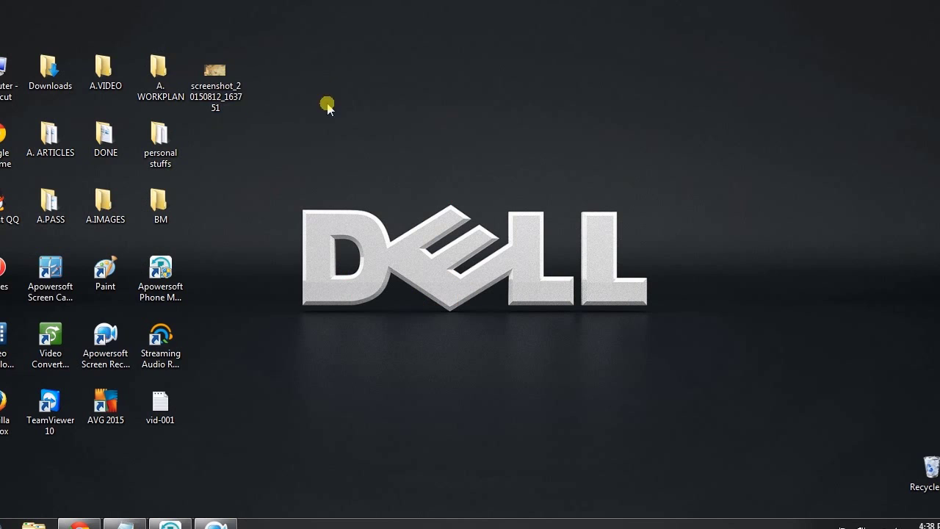
{"action": "double_click", "coordinate": [225, 92]}
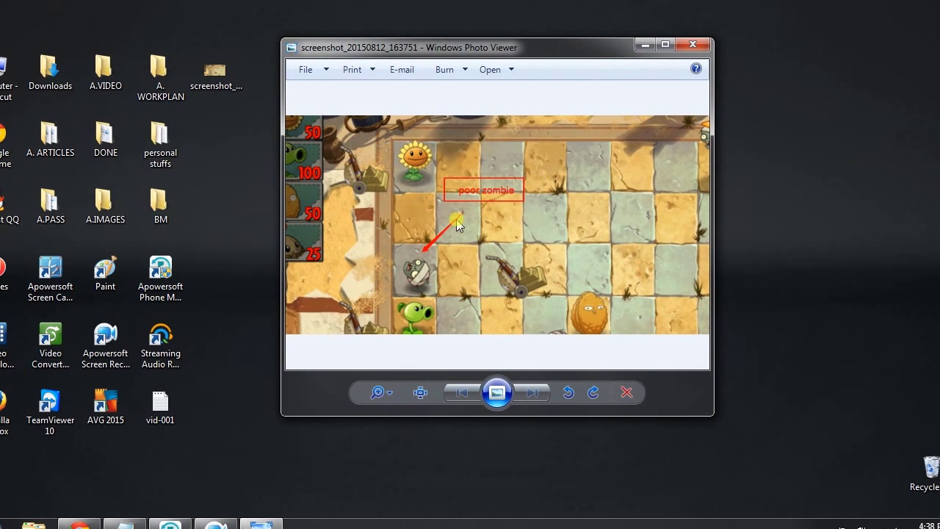
{"action": "left_click", "coordinate": [703, 46]}
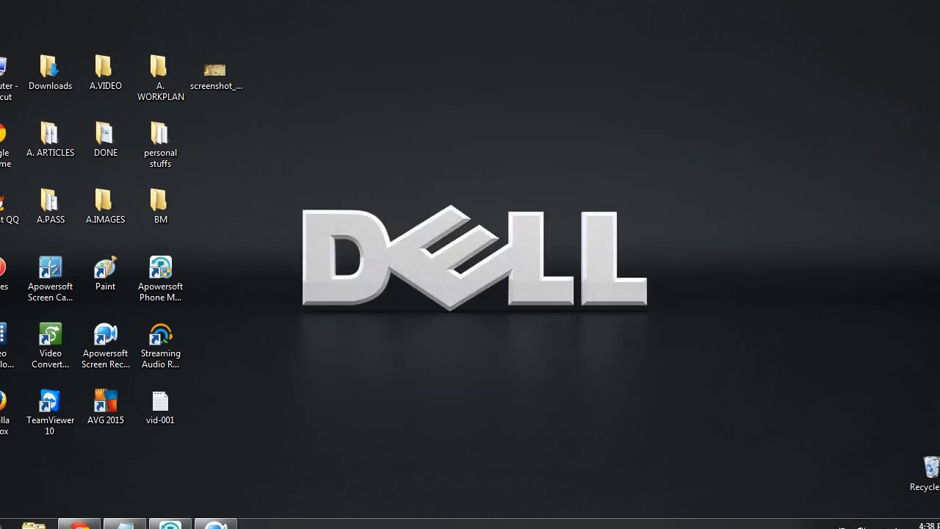